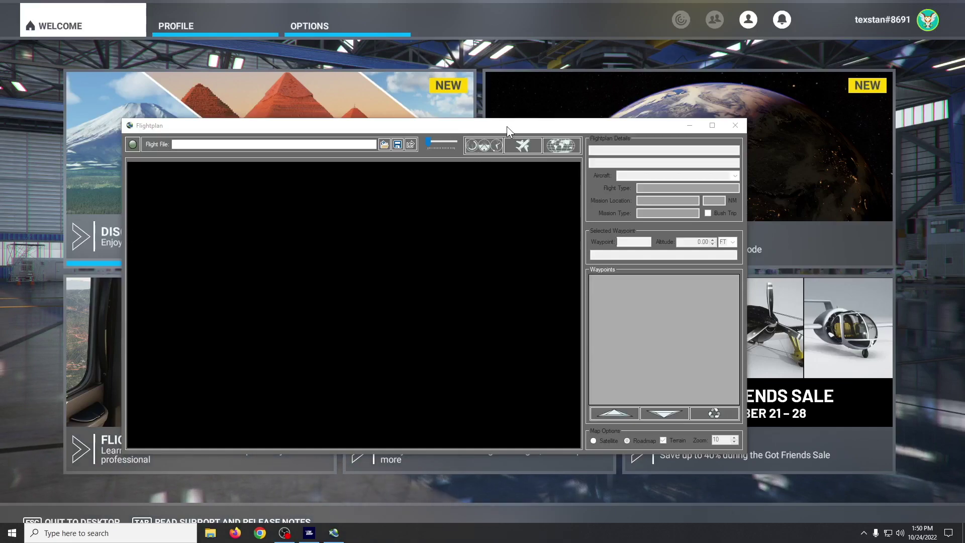
Open the World Map, zoom to the Bay Area and set San Francisco Intl (KSFO) as departure
{"action": "left_click", "coordinate": [555, 103]}
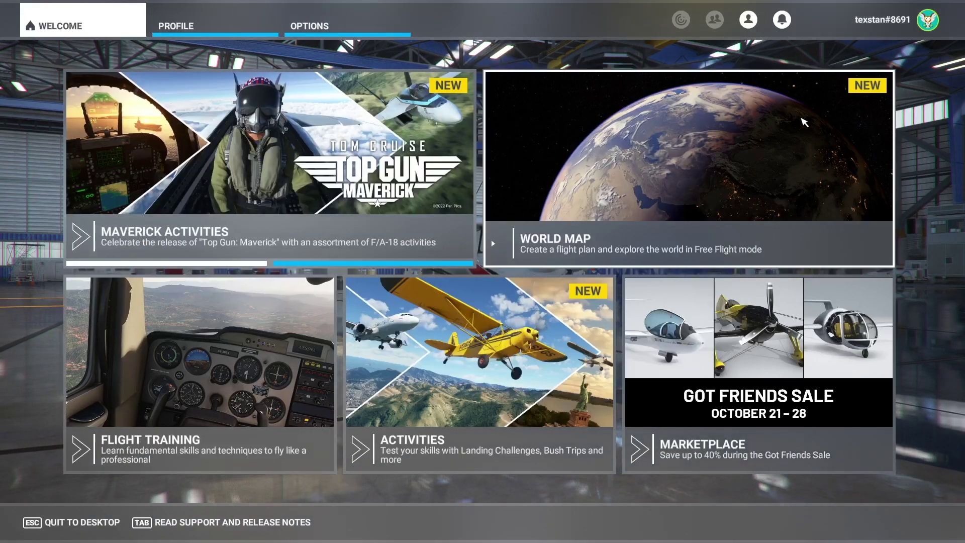
{"action": "left_click", "coordinate": [653, 227]}
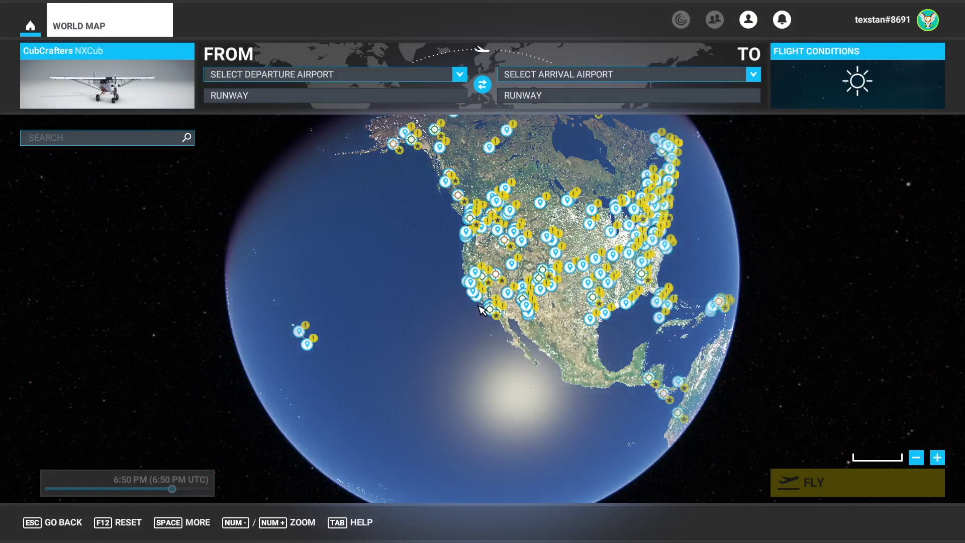
{"action": "scroll", "coordinate": [481, 309], "scroll_direction": "up", "scroll_amount": 10}
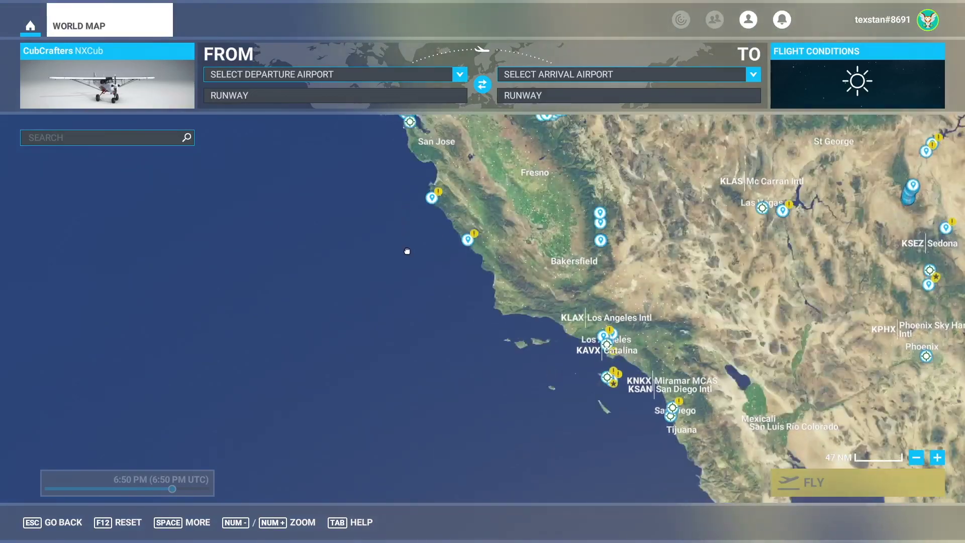
{"action": "left_click_drag", "start_coordinate": [407, 251], "coordinate": [452, 367]}
{"action": "scroll", "coordinate": [405, 328], "scroll_direction": "up", "scroll_amount": 3}
{"action": "scroll", "coordinate": [454, 322], "scroll_direction": "up", "scroll_amount": 2}
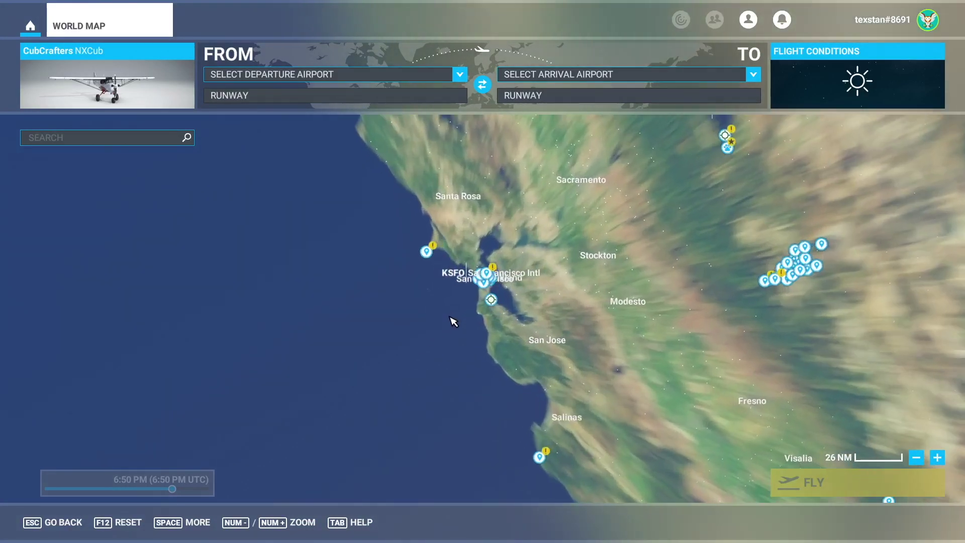
{"action": "scroll", "coordinate": [453, 321], "scroll_direction": "up", "scroll_amount": 4}
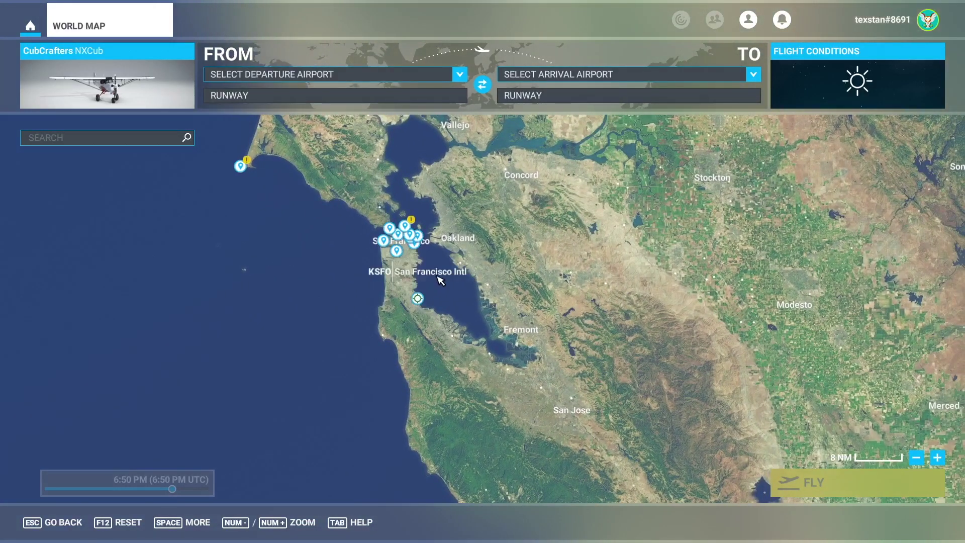
{"action": "scroll", "coordinate": [441, 280], "scroll_direction": "up", "scroll_amount": 4}
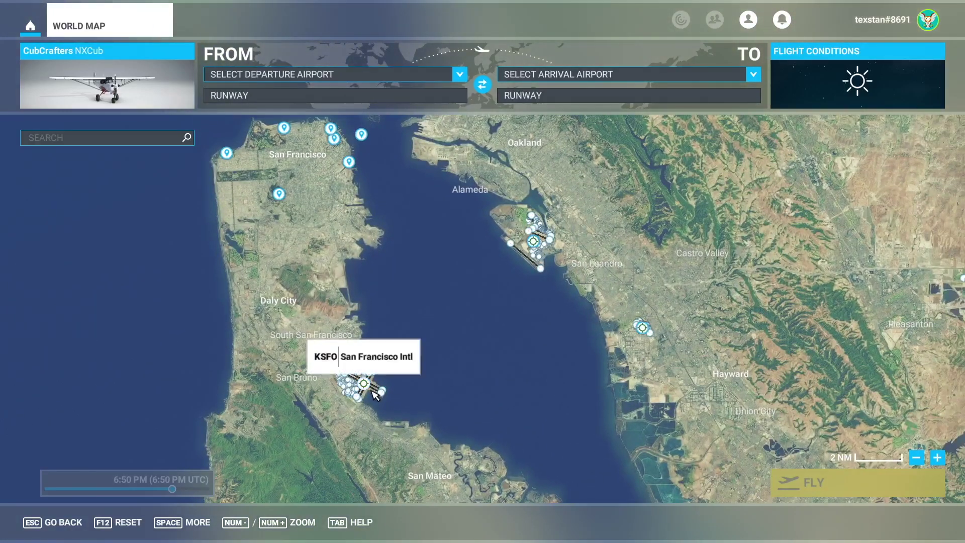
{"action": "left_click", "coordinate": [366, 388]}
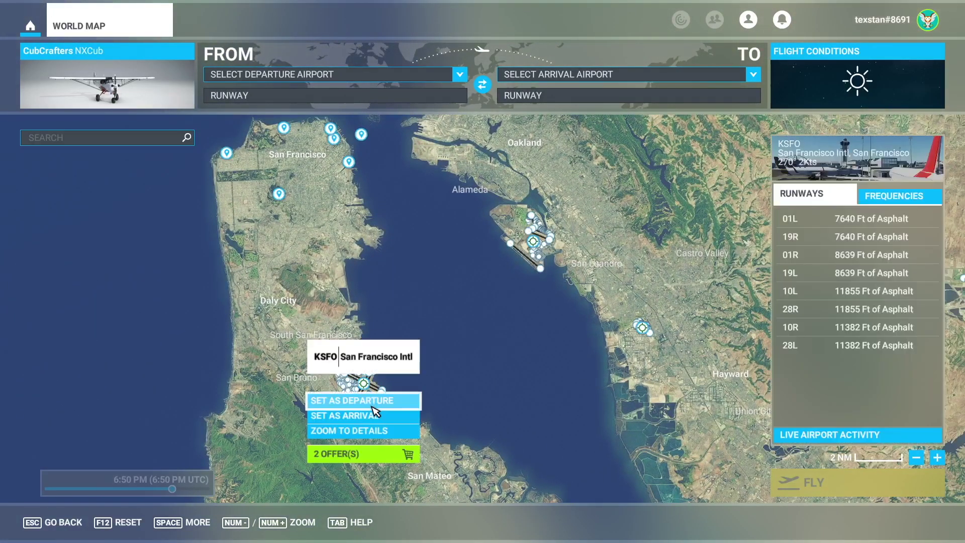
{"action": "left_click", "coordinate": [373, 400]}
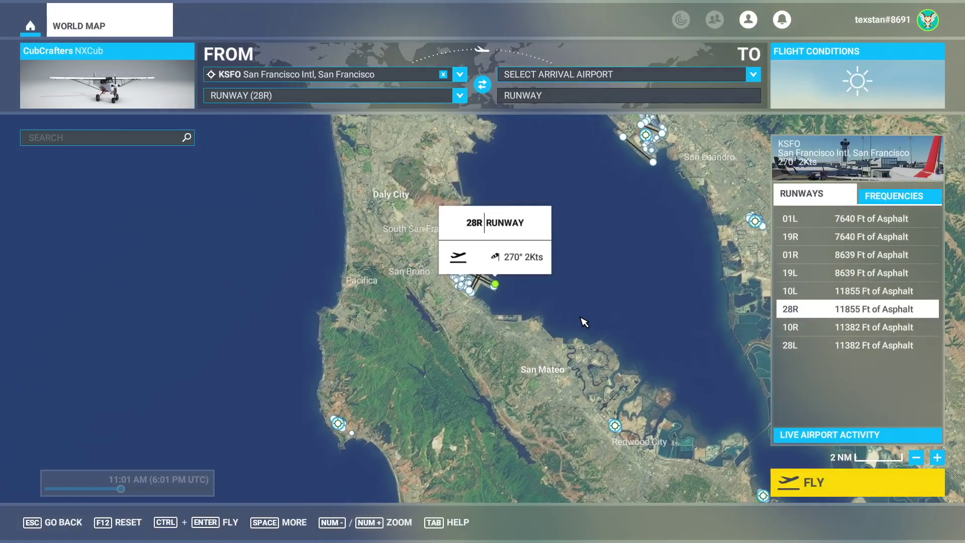
Set Hayward Executive (KHWD) as the arrival airport
{"action": "left_click_drag", "start_coordinate": [692, 309], "coordinate": [468, 246]}
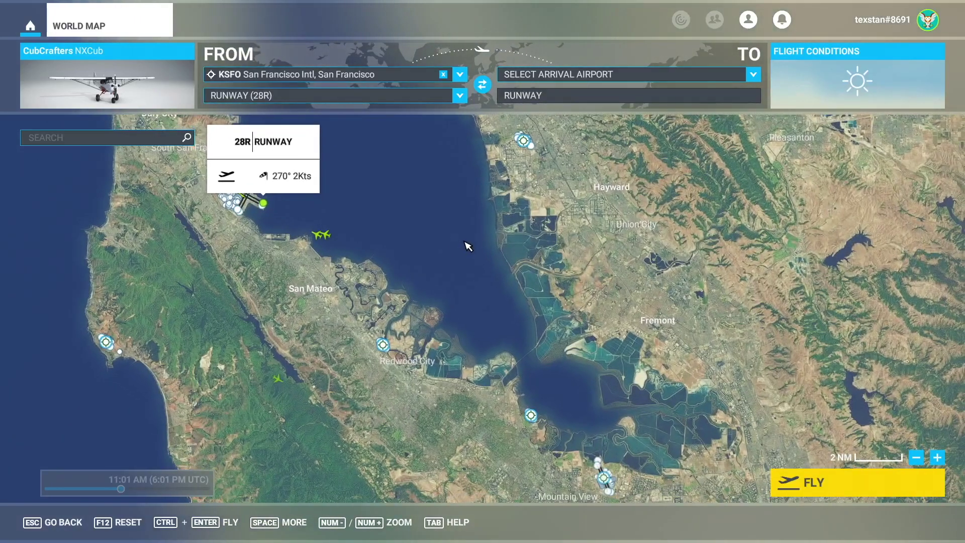
{"action": "left_click_drag", "start_coordinate": [600, 254], "coordinate": [611, 385]}
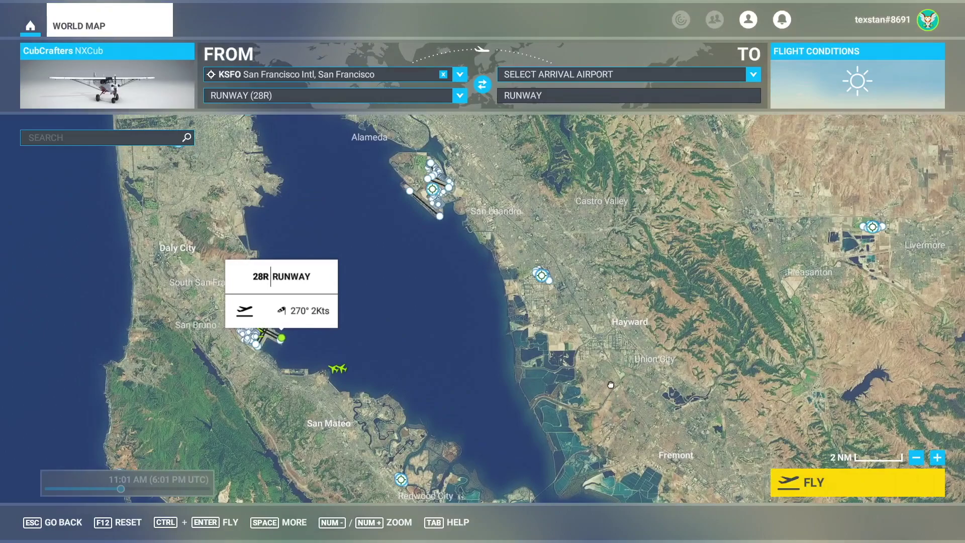
{"action": "left_click", "coordinate": [543, 277]}
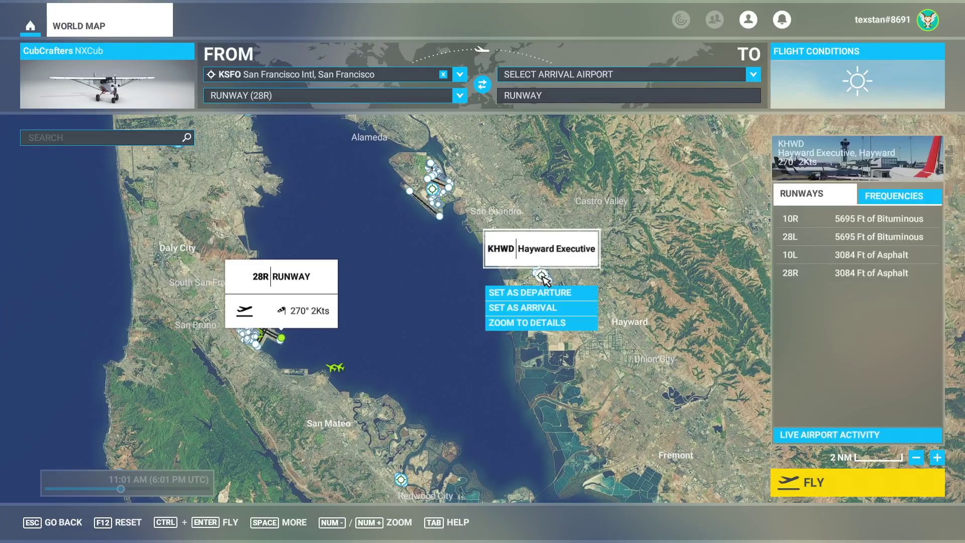
{"action": "left_click", "coordinate": [541, 306]}
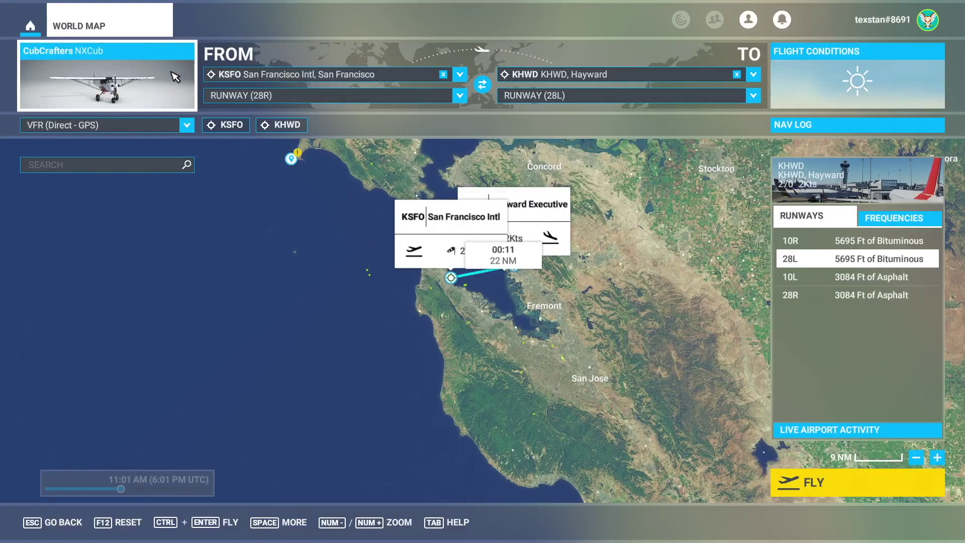
Replace the CubCrafters NXCub with the Diamond Aircraft DA40NG and close aircraft selection
{"action": "left_click", "coordinate": [107, 81]}
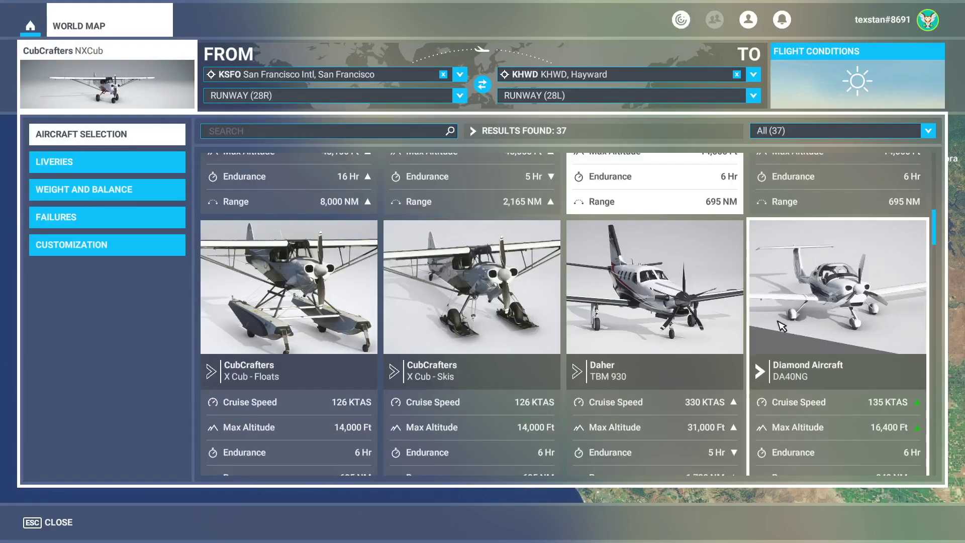
{"action": "left_click", "coordinate": [854, 345]}
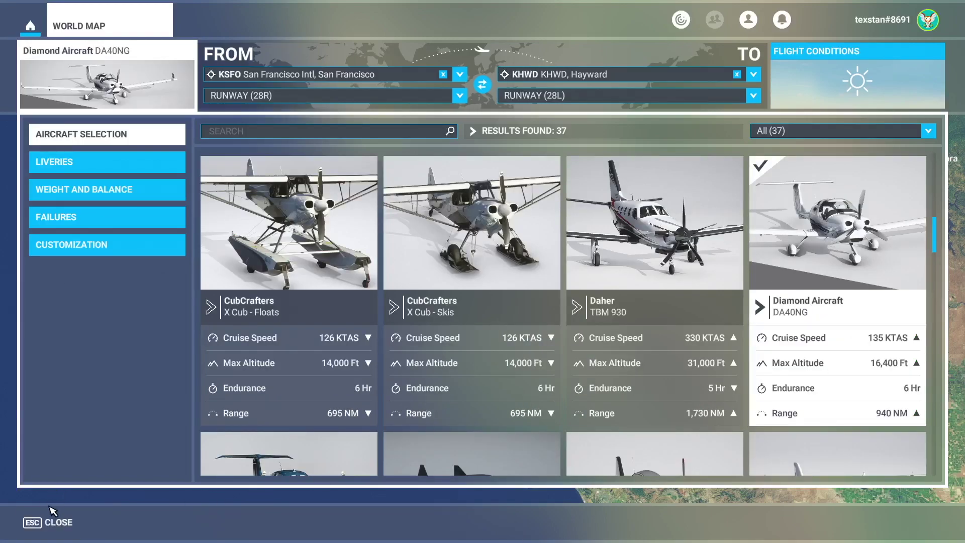
{"action": "left_click", "coordinate": [53, 522]}
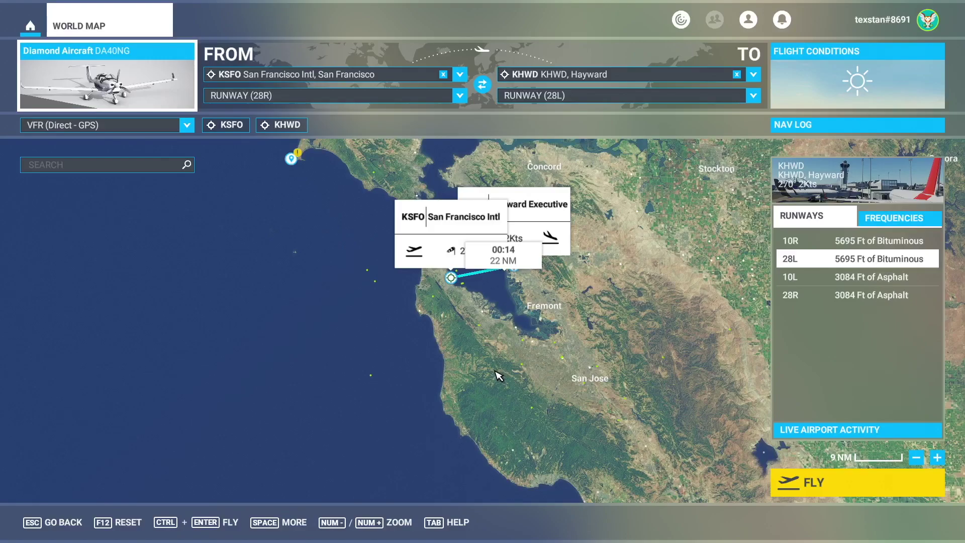
Move the KSFO departure from runway 28R to Gate F 15M – Ramp GA Medium
{"action": "left_click", "coordinate": [450, 278]}
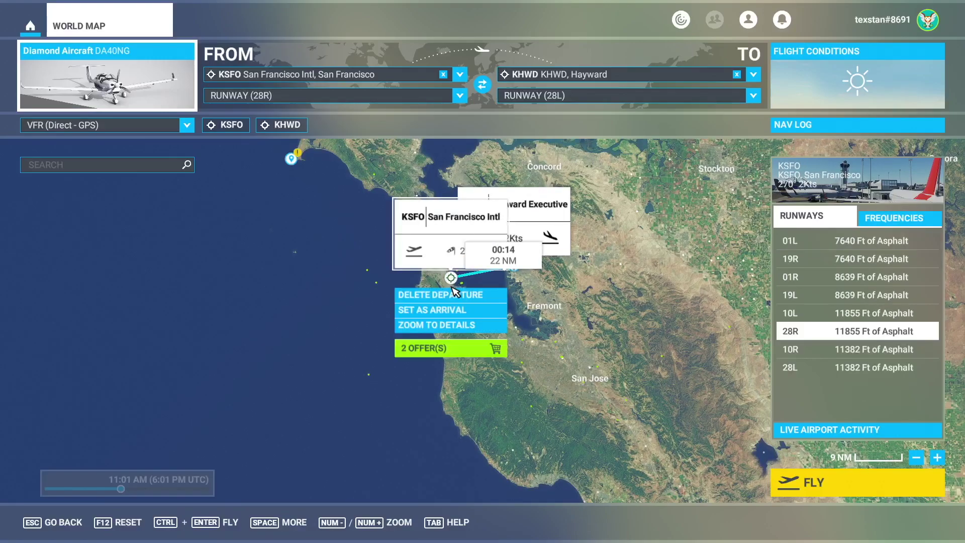
{"action": "scroll", "coordinate": [459, 335], "scroll_direction": "down", "scroll_amount": 5}
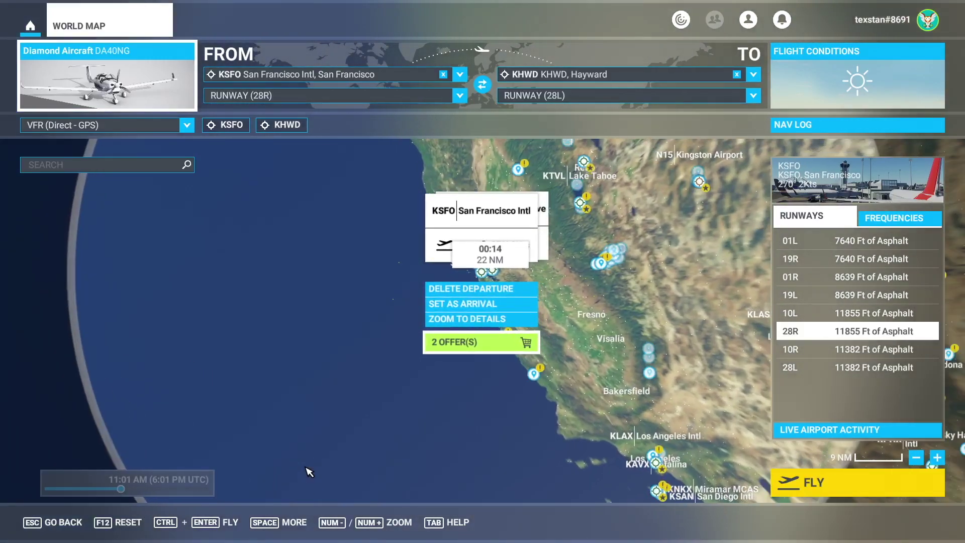
{"action": "scroll", "coordinate": [309, 471], "scroll_direction": "up", "scroll_amount": 5}
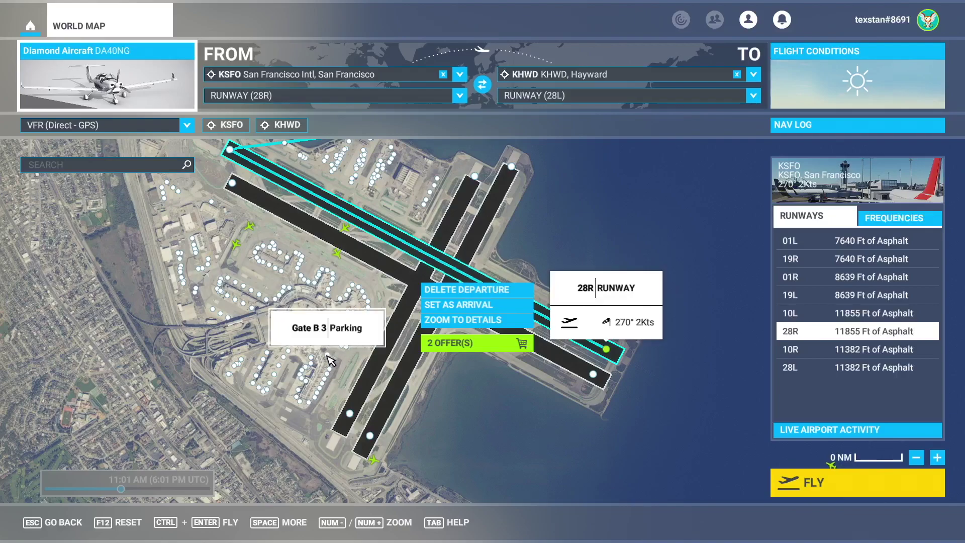
{"action": "left_click", "coordinate": [272, 243]}
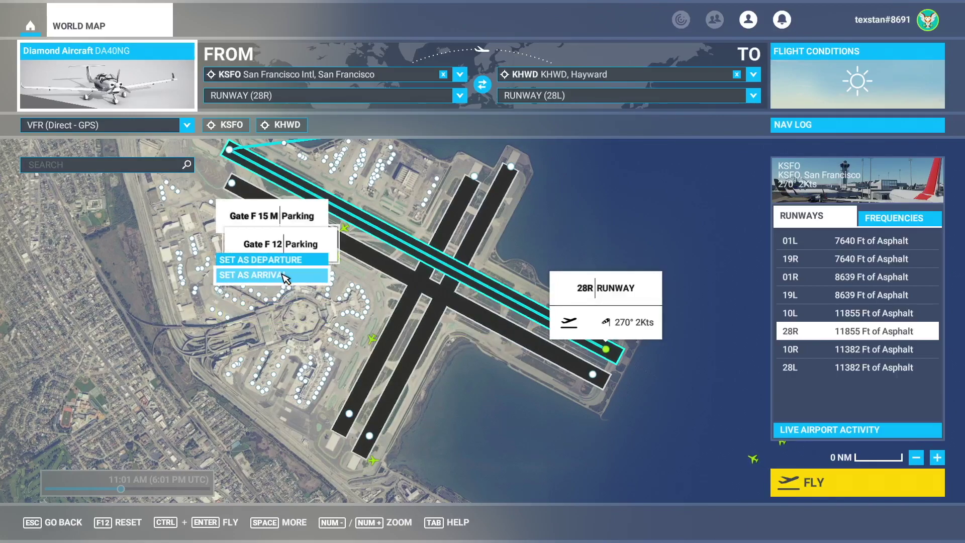
{"action": "left_click", "coordinate": [283, 264]}
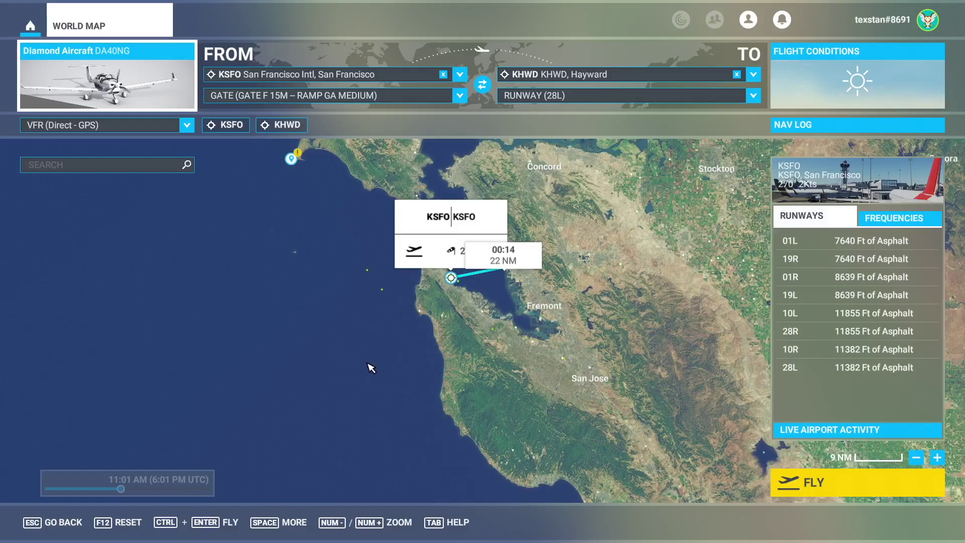
{"action": "left_click", "coordinate": [281, 522]}
Save the flight to this PC as KSFO-KWHD in the FLIGHTPLANS\How Tos folder
{"action": "left_click", "coordinate": [323, 519]}
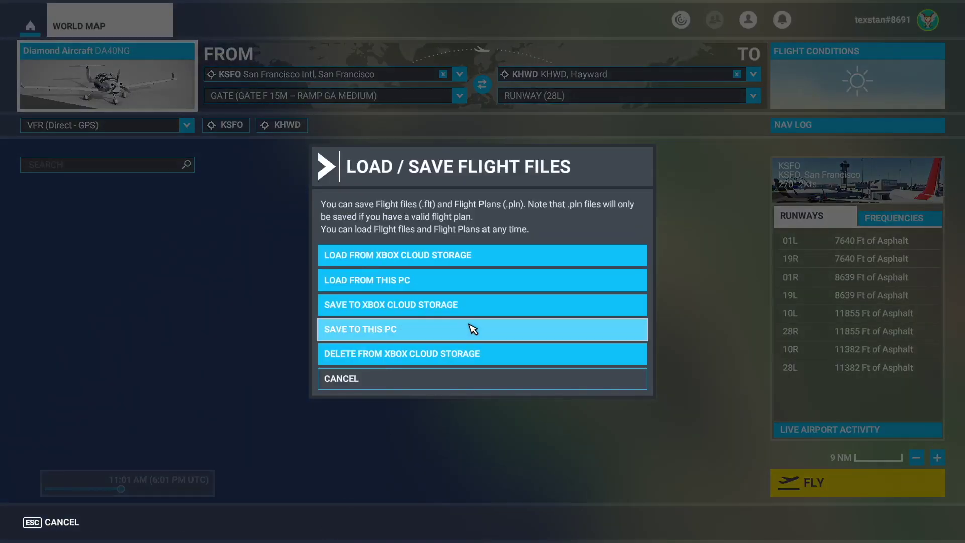
{"action": "left_click", "coordinate": [482, 327]}
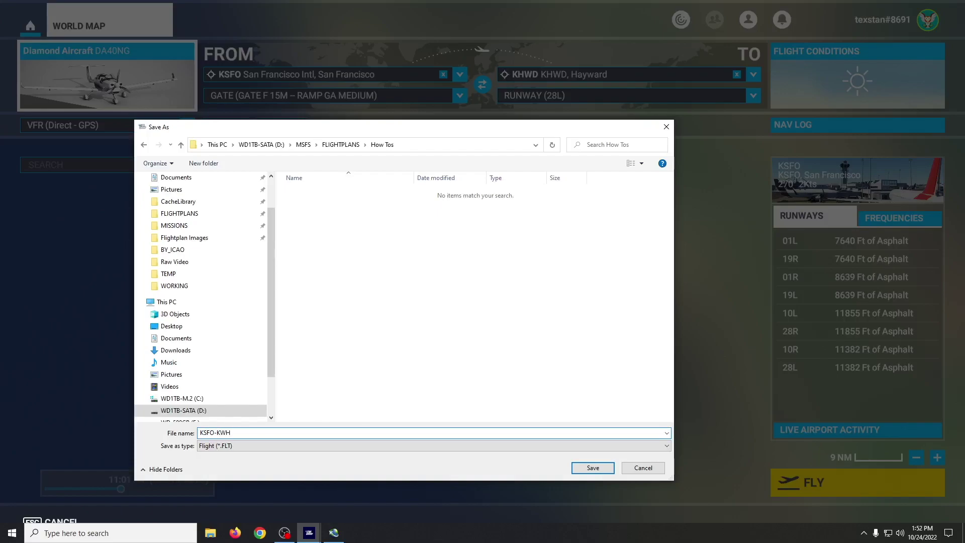
{"action": "left_click", "coordinate": [592, 467]}
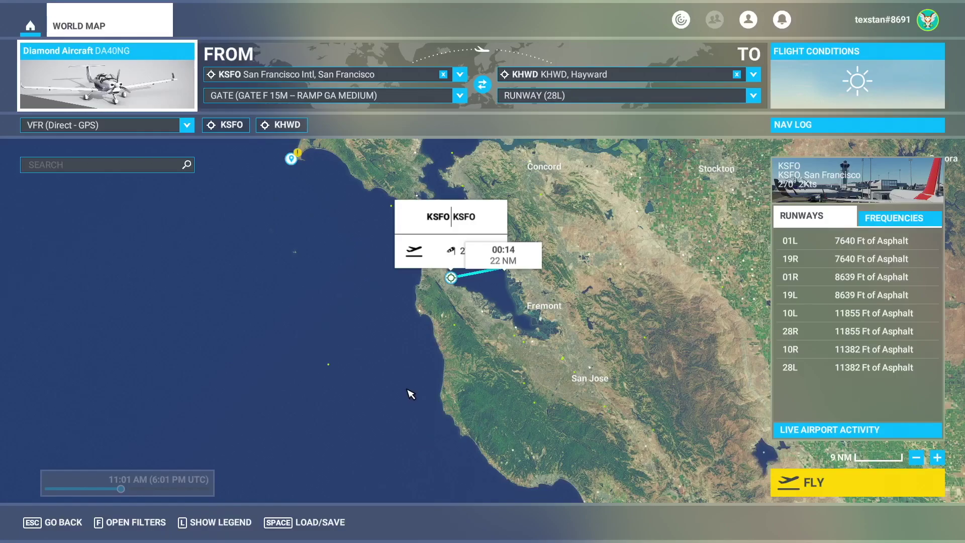
Open KSFO-KWHD.FLT from the How Tos folder in Flightplan
{"action": "key", "text": "alt+Tab"}
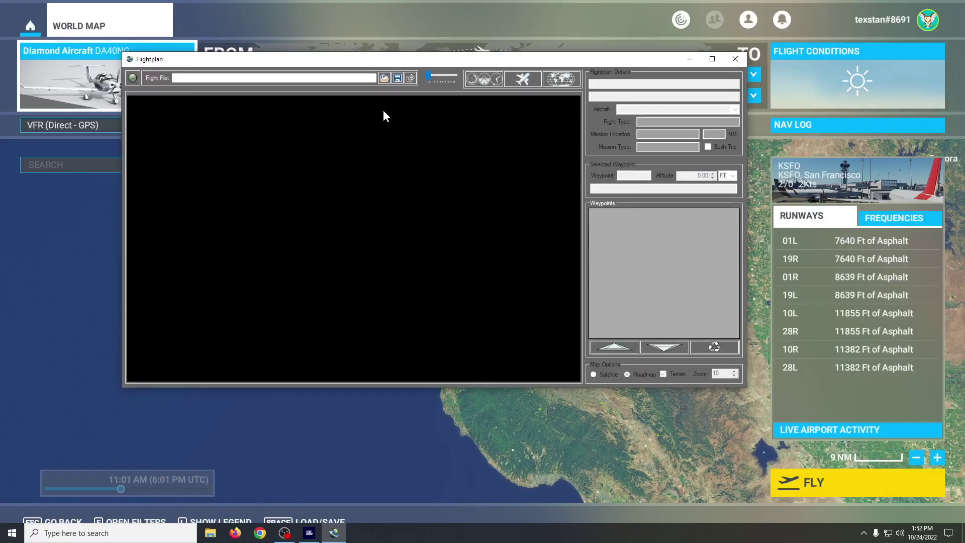
{"action": "left_click", "coordinate": [384, 78]}
{"action": "left_click", "coordinate": [179, 151]}
{"action": "double_click", "coordinate": [327, 166]}
{"action": "double_click", "coordinate": [316, 143]}
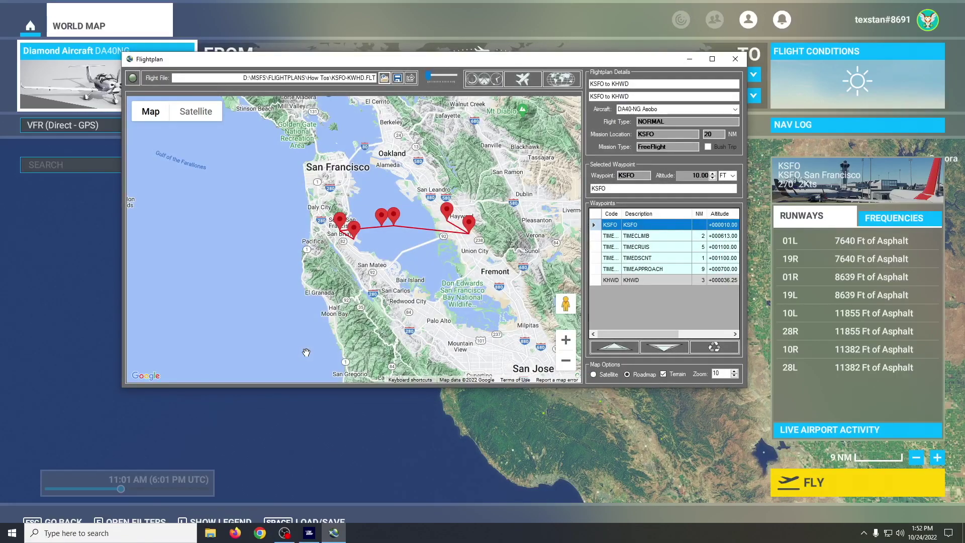
Enlarge the Flightplan window and select waypoints TIMECLIMB through TIMEAPPROACH
{"action": "left_click_drag", "start_coordinate": [123, 386], "coordinate": [36, 481]}
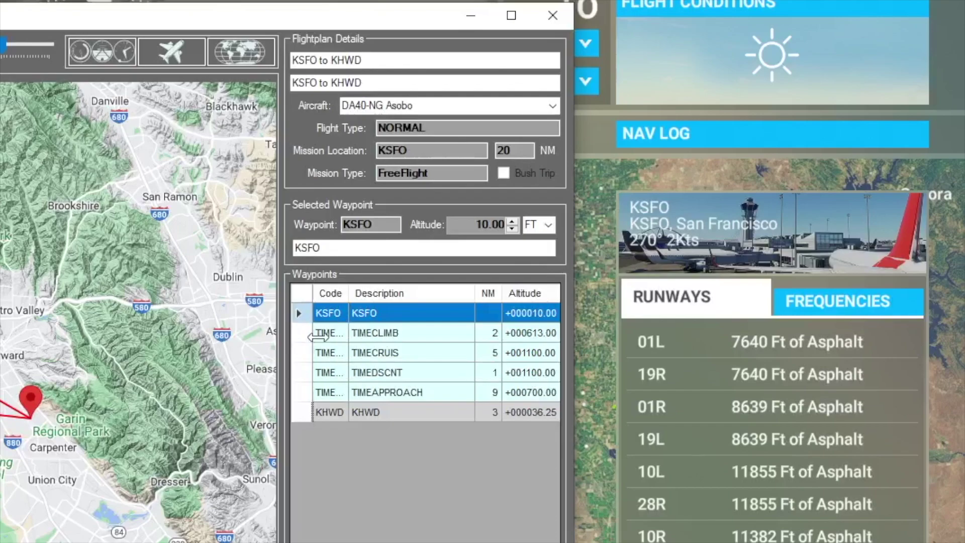
{"action": "left_click", "coordinate": [335, 333]}
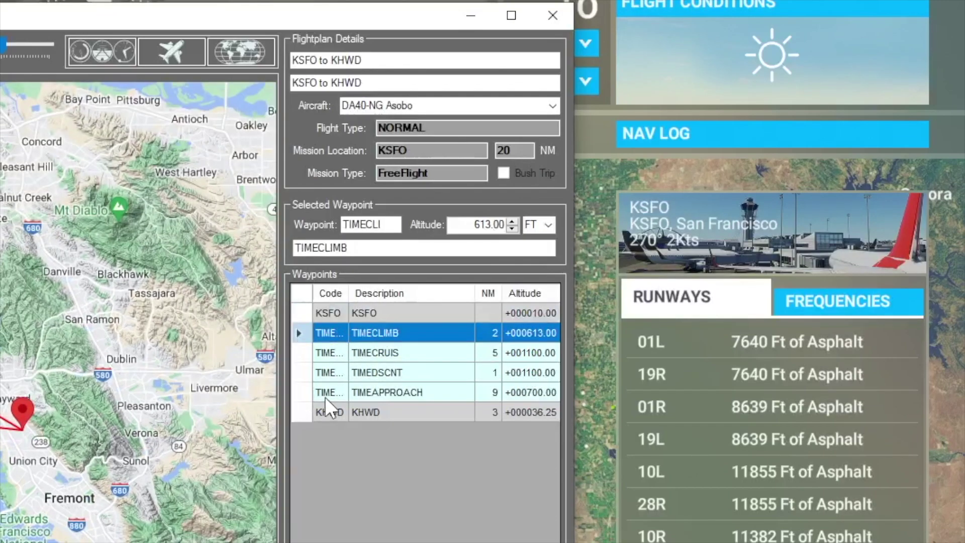
{"action": "left_click", "coordinate": [327, 393], "text": "shift"}
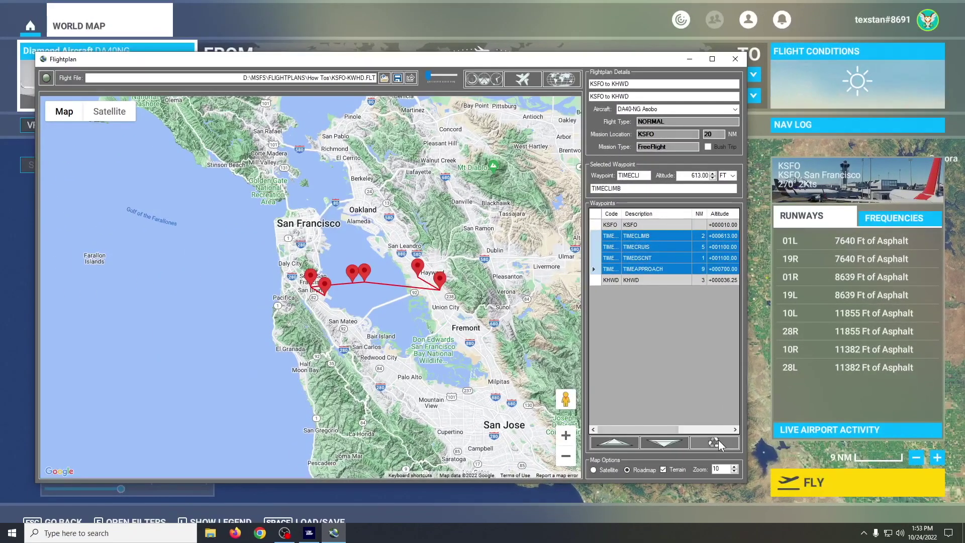
Delete the four TIME waypoints and zoom the map in on the Golden Gate
{"action": "left_click", "coordinate": [715, 442]}
{"action": "left_click", "coordinate": [490, 302]}
{"action": "left_click_drag", "start_coordinate": [341, 255], "coordinate": [424, 348]}
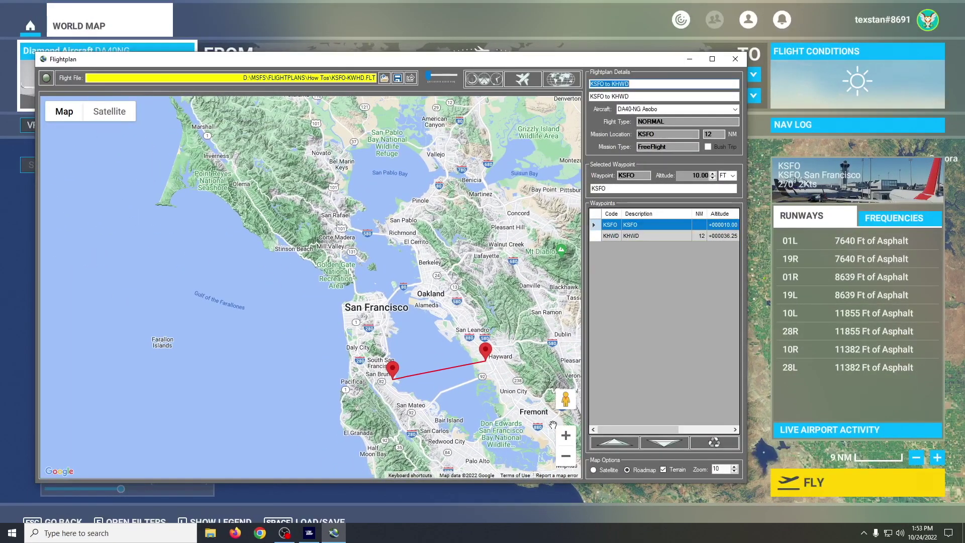
{"action": "left_click", "coordinate": [566, 436]}
{"action": "left_click", "coordinate": [566, 435]}
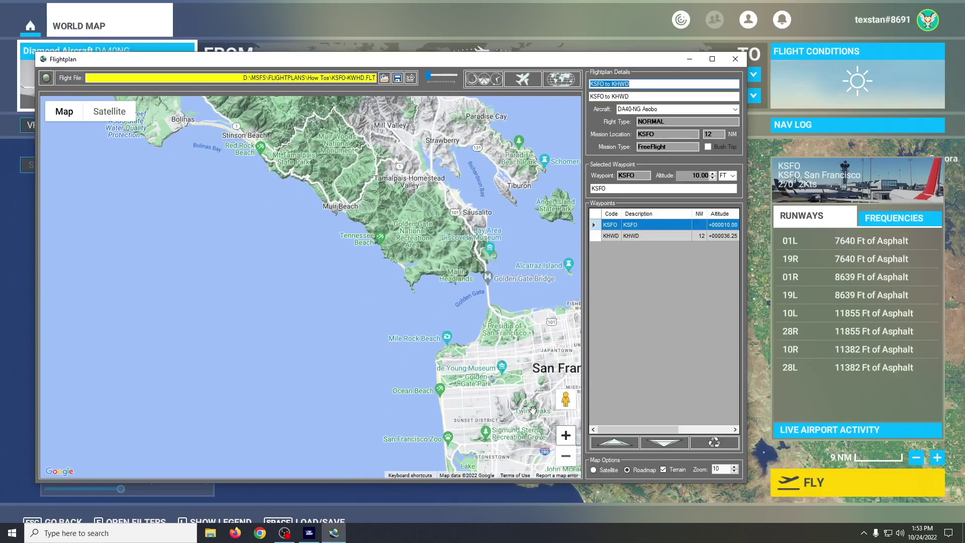
{"action": "left_click_drag", "start_coordinate": [490, 296], "coordinate": [447, 308]}
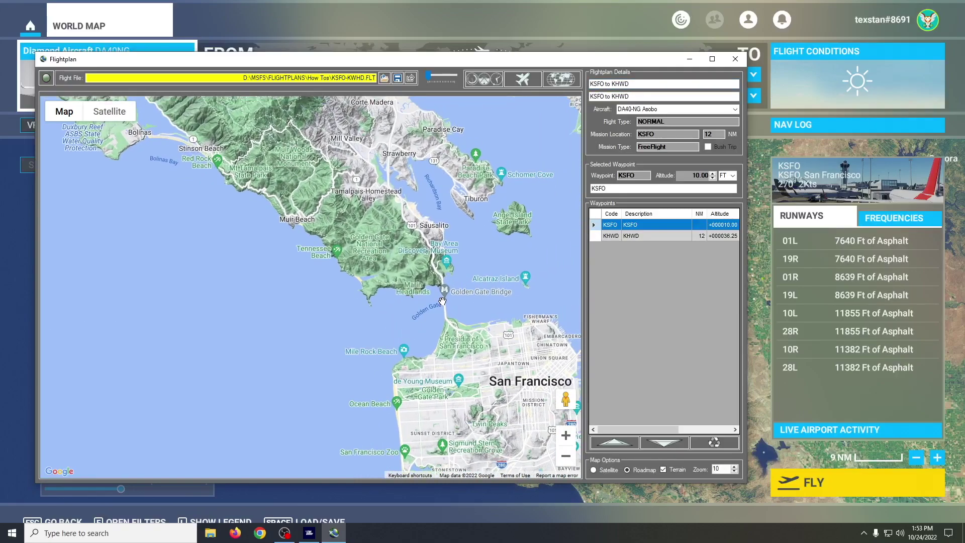
Add waypoint WP1 'GOLDEN GATE BRIDGE' on the bridge at 1000 ft
{"action": "left_click", "coordinate": [444, 300]}
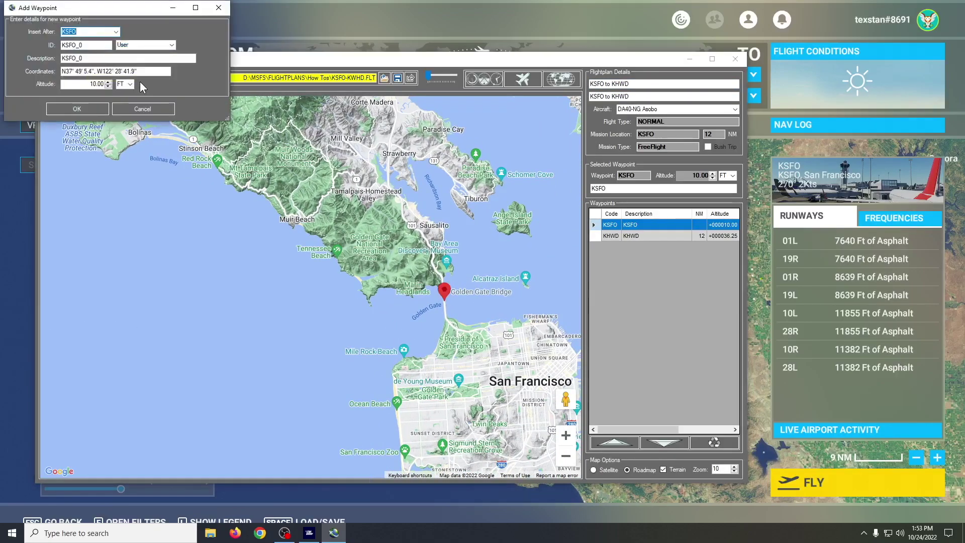
{"action": "left_click_drag", "start_coordinate": [75, 8], "coordinate": [243, 203]}
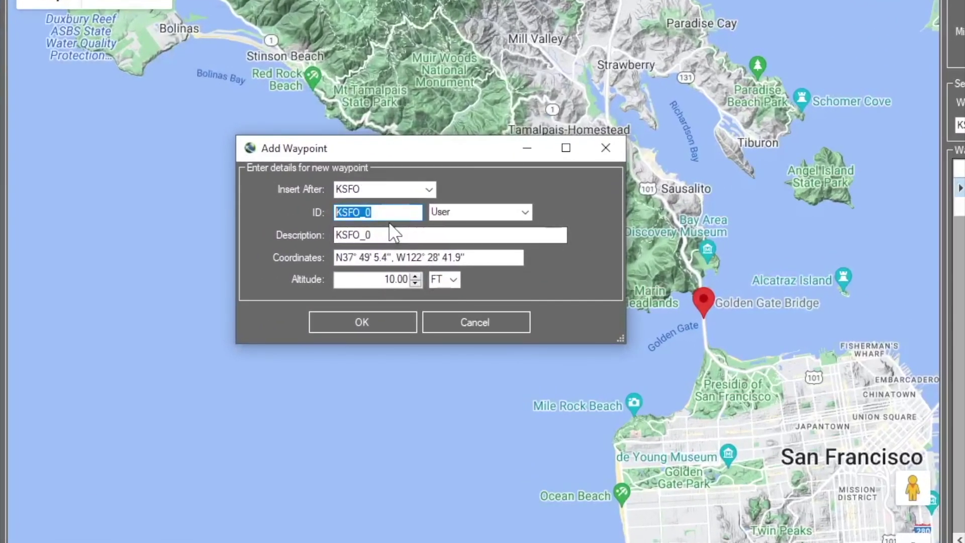
{"action": "type", "text": "WP"}
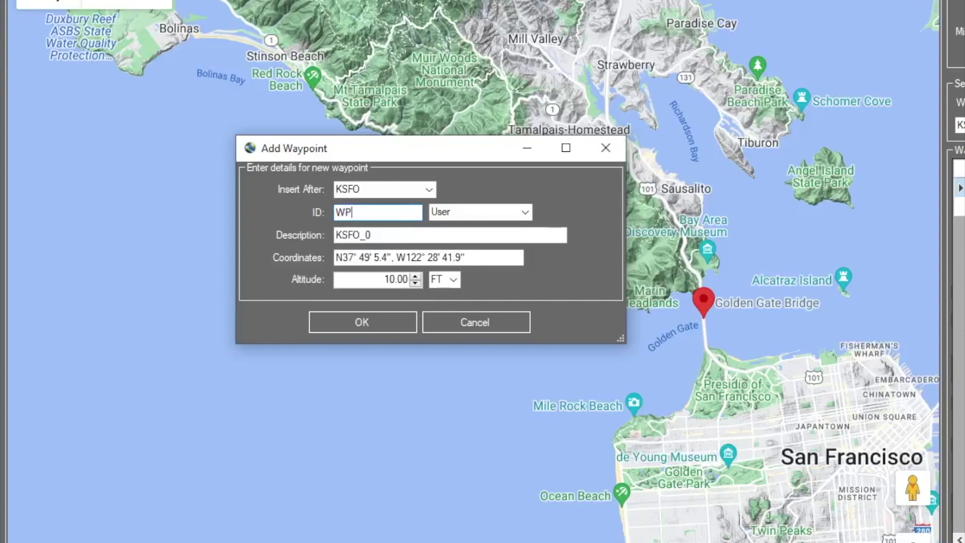
{"action": "type", "text": "1"}
{"action": "key", "text": "Tab"}
{"action": "type", "text": "GO"}
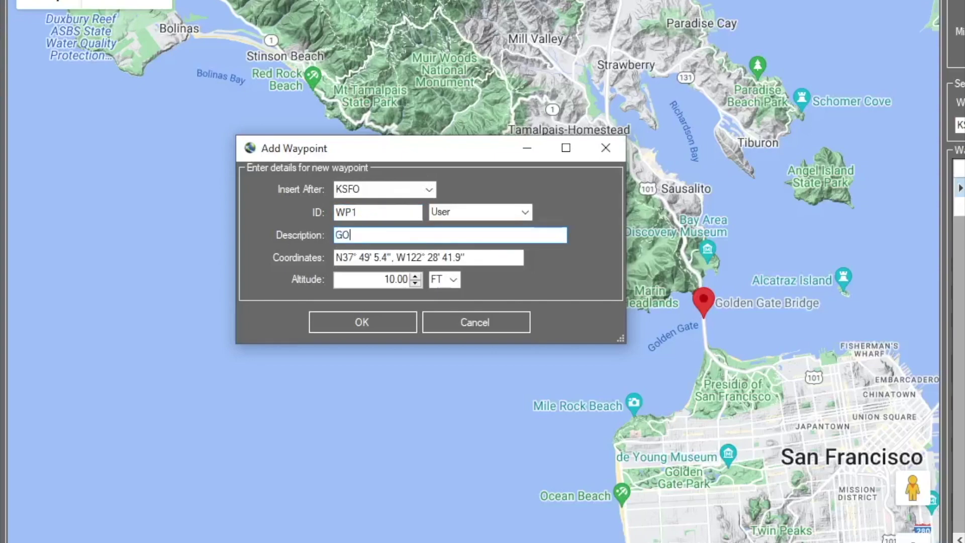
{"action": "type", "text": "LDEN GATE BRIDGE"}
{"action": "key", "text": "Tab"}
{"action": "key", "text": "Tab"}
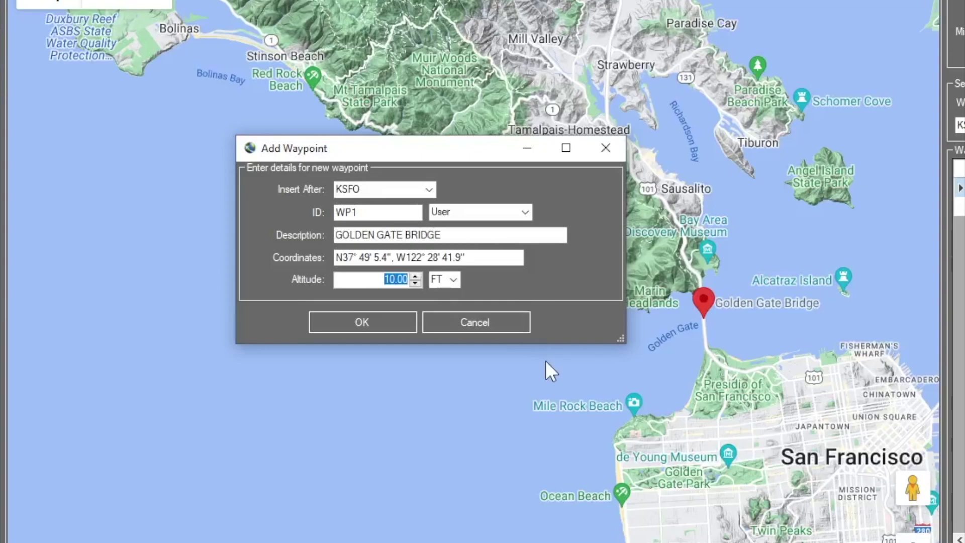
{"action": "type", "text": "500"}
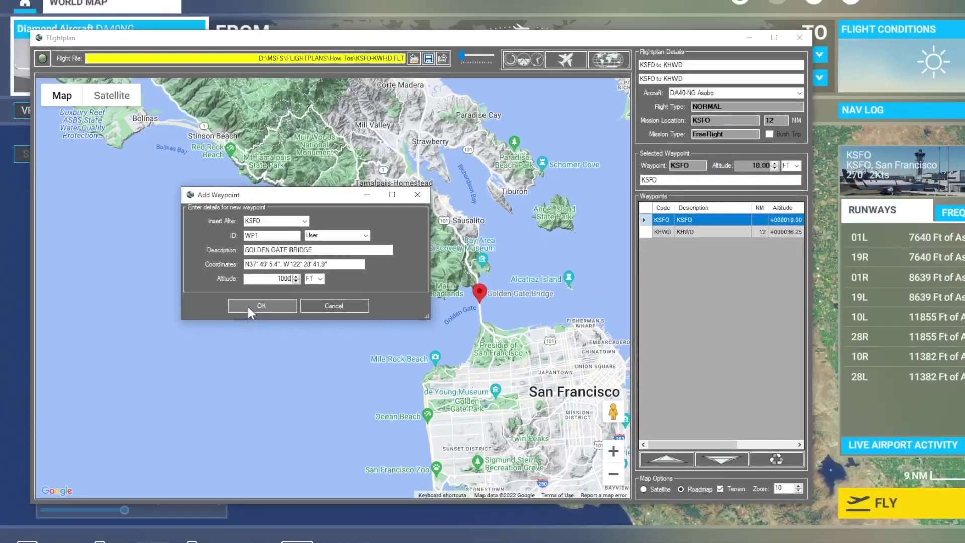
{"action": "left_click", "coordinate": [362, 322]}
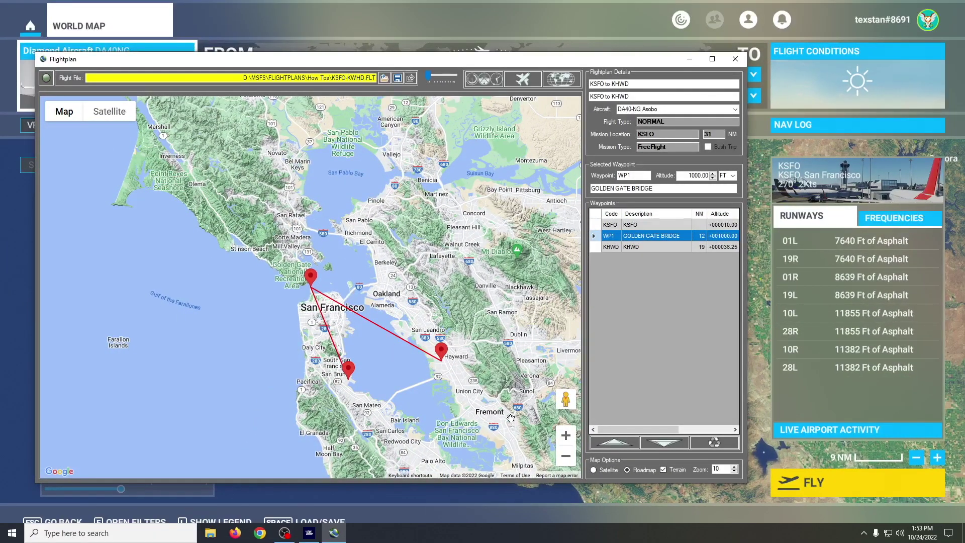
Add waypoint WP2 'ALCATRAZ' on Alcatraz Island after WP1
{"action": "left_click", "coordinate": [734, 467]}
{"action": "left_click", "coordinate": [734, 466]}
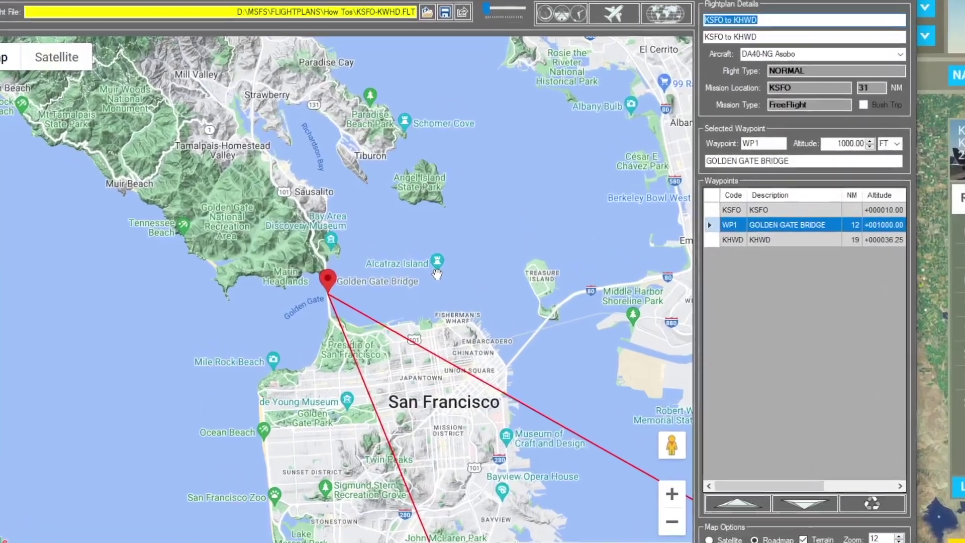
{"action": "left_click", "coordinate": [390, 273]}
{"action": "double_click", "coordinate": [411, 241]}
{"action": "type", "text": "WP2"}
{"action": "key", "text": "Tab"}
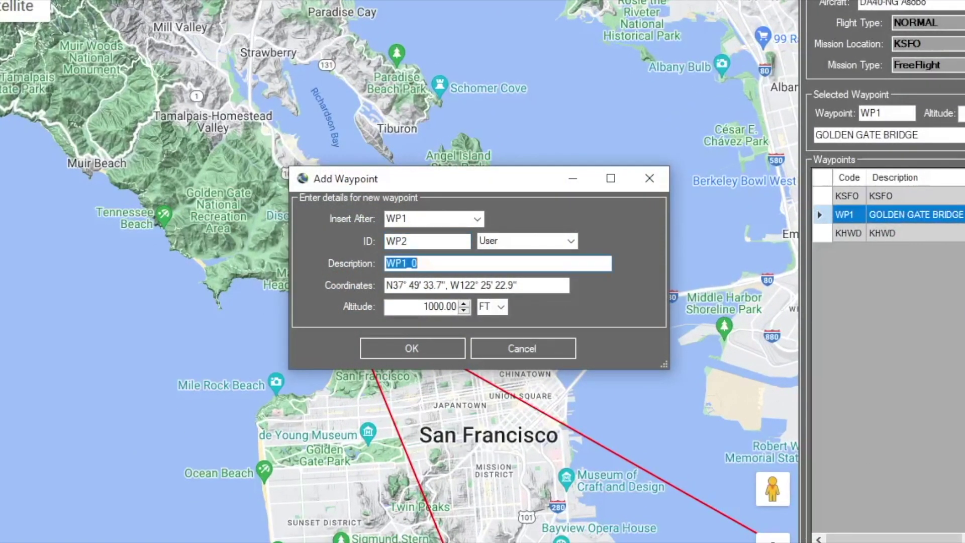
{"action": "type", "text": "ALCATRAZ"}
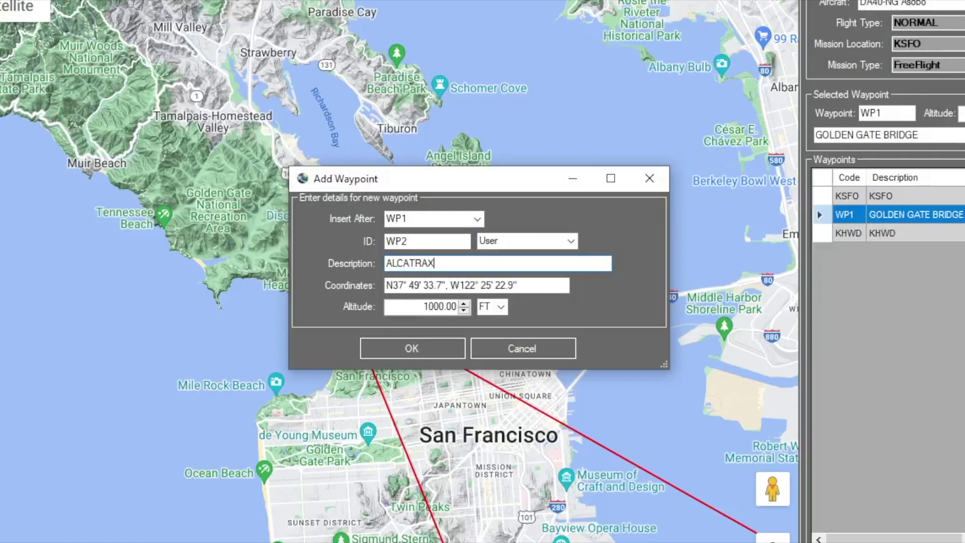
{"action": "left_click_drag", "start_coordinate": [417, 166], "coordinate": [389, 114]}
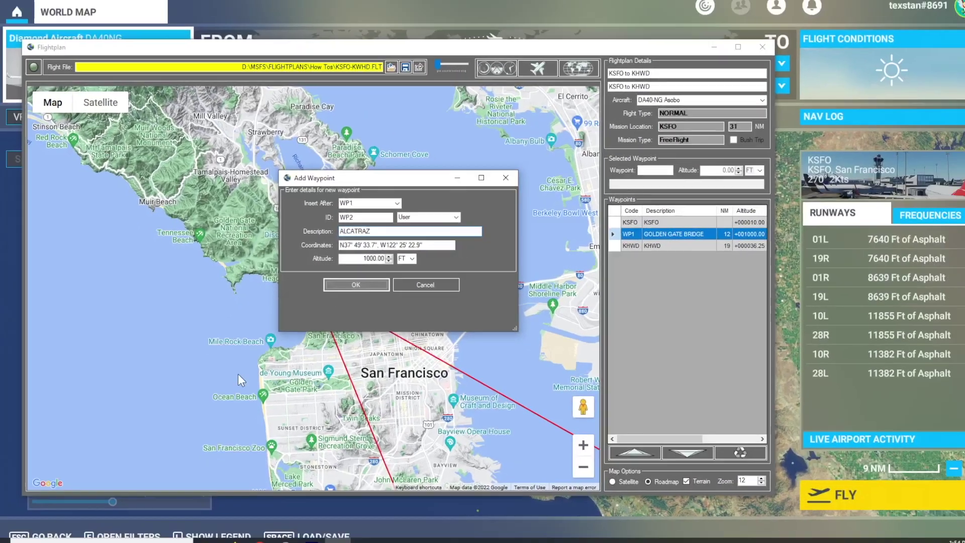
{"action": "left_click", "coordinate": [412, 295]}
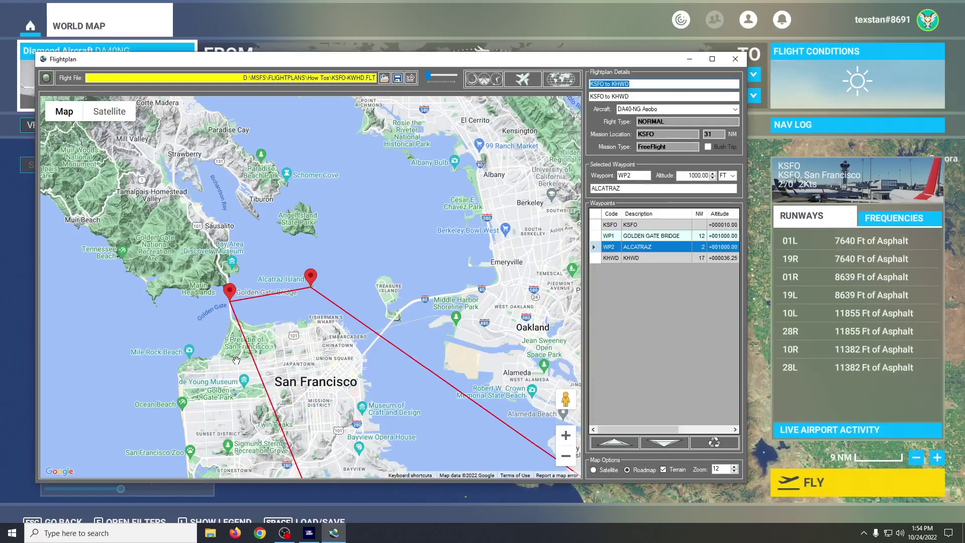
Check the KSFO, Golden Gate Bridge and Alcatraz waypoints, then overwrite KSFO-KWHD.FLT
{"action": "left_click", "coordinate": [611, 225]}
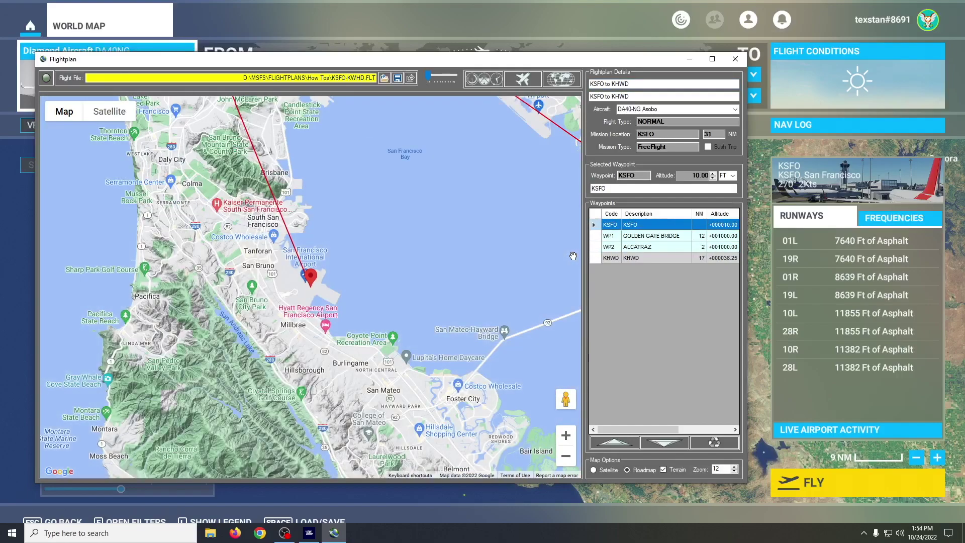
{"action": "left_click", "coordinate": [619, 236]}
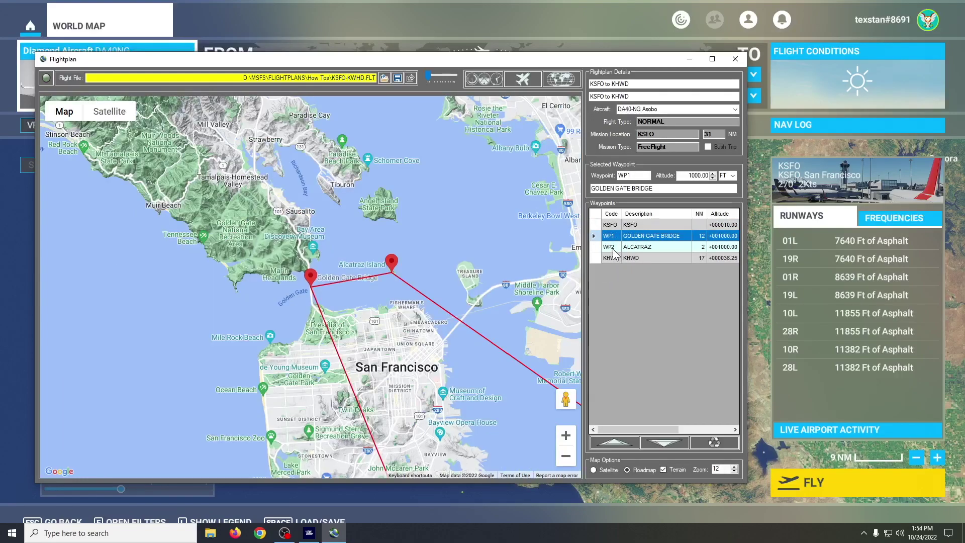
{"action": "left_click", "coordinate": [615, 247]}
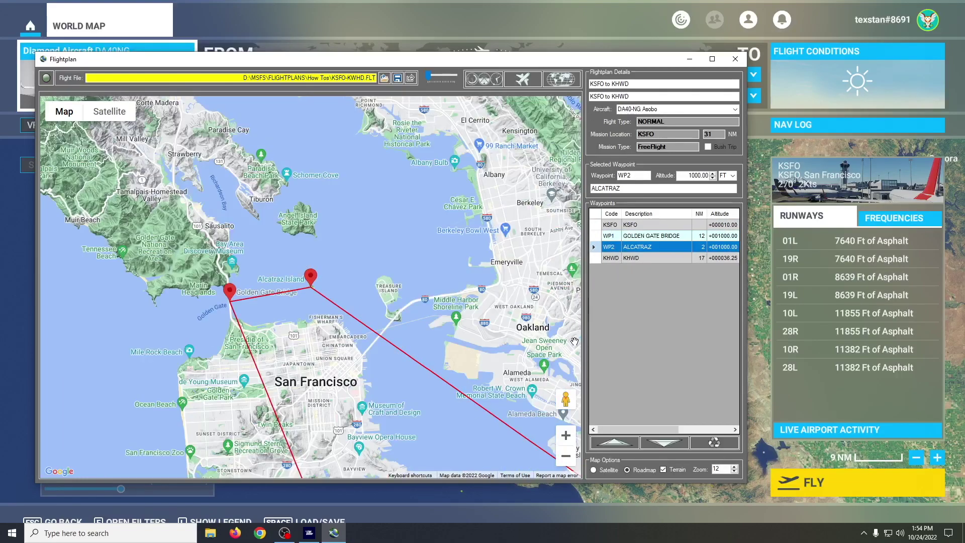
{"action": "left_click", "coordinate": [402, 78]}
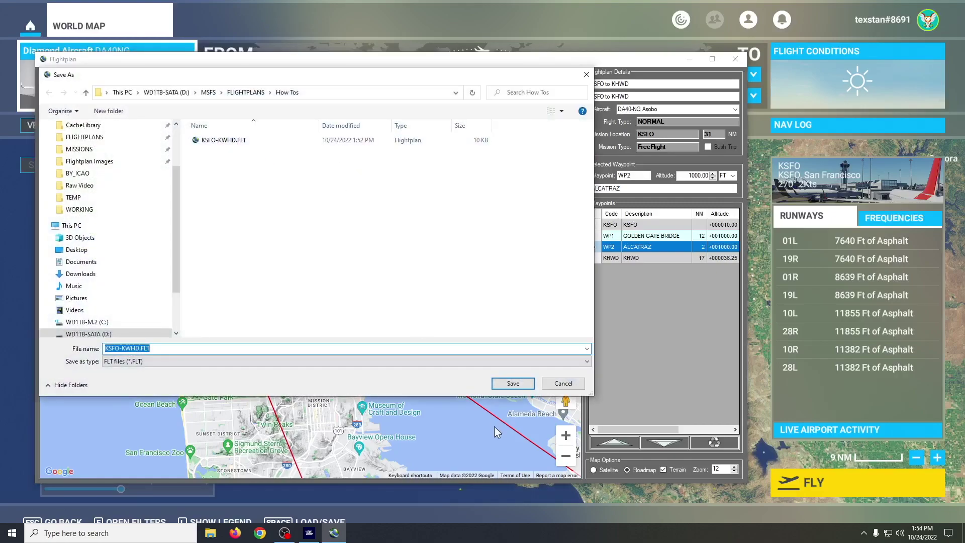
{"action": "left_click", "coordinate": [513, 383]}
{"action": "left_click", "coordinate": [502, 267]}
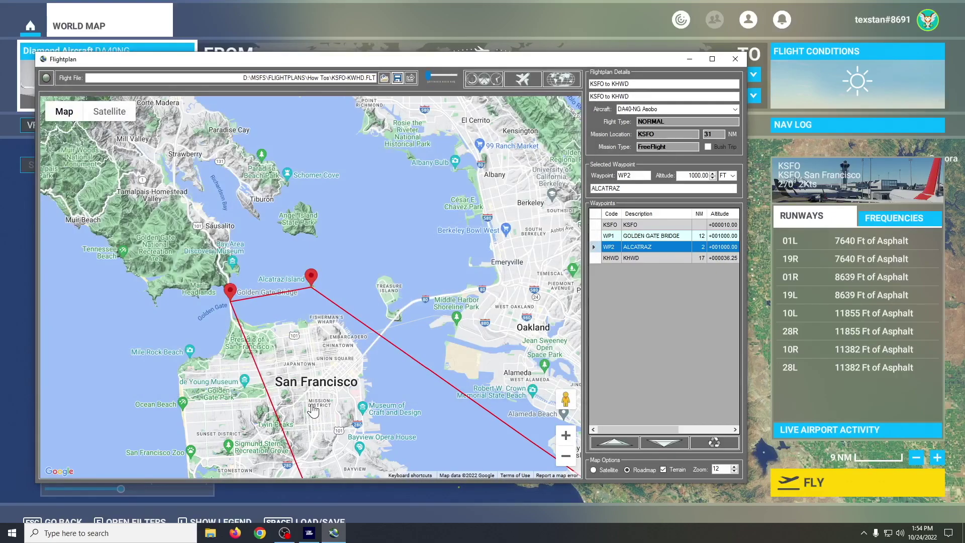
Close Flightplan and dismiss the cockpit map and profile menu in the sim
{"action": "left_click", "coordinate": [560, 78]}
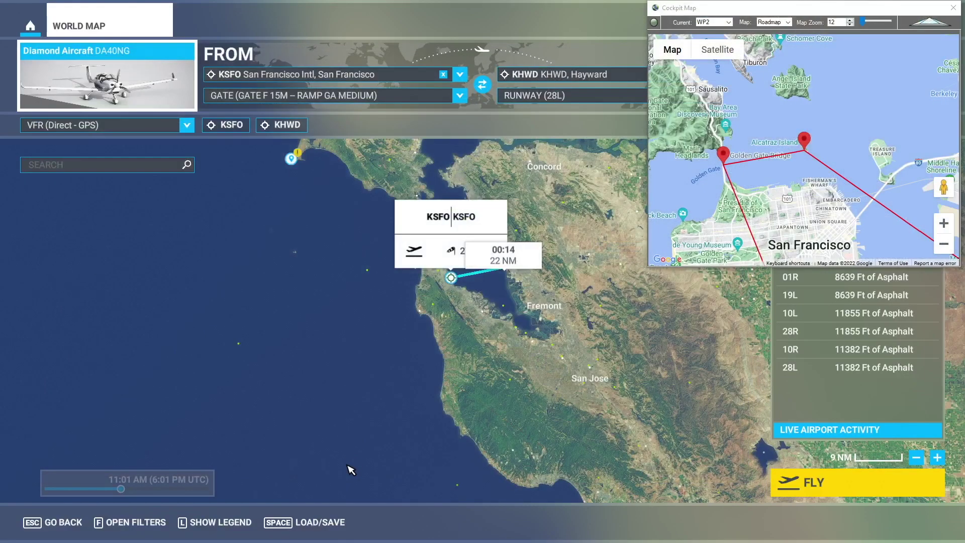
{"action": "left_click", "coordinate": [911, 23]}
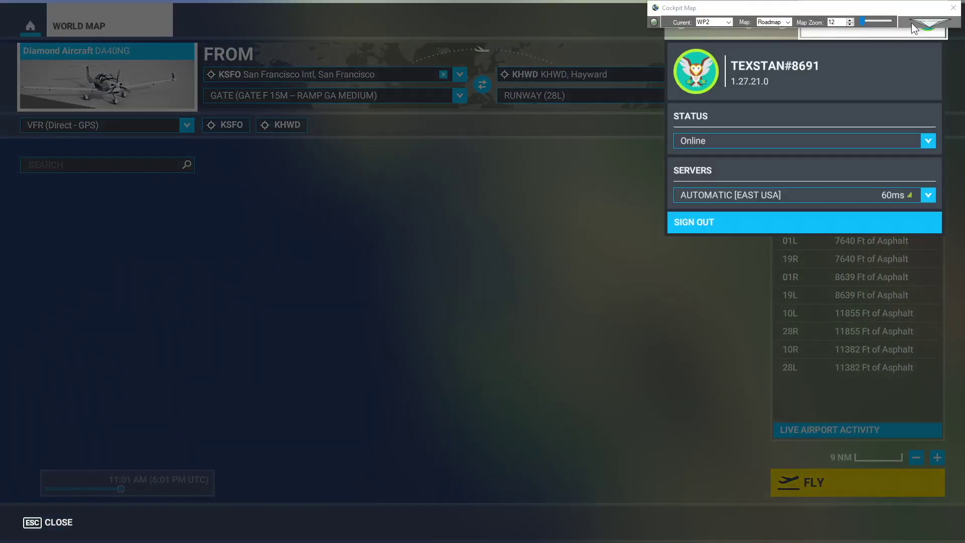
{"action": "left_click", "coordinate": [664, 254]}
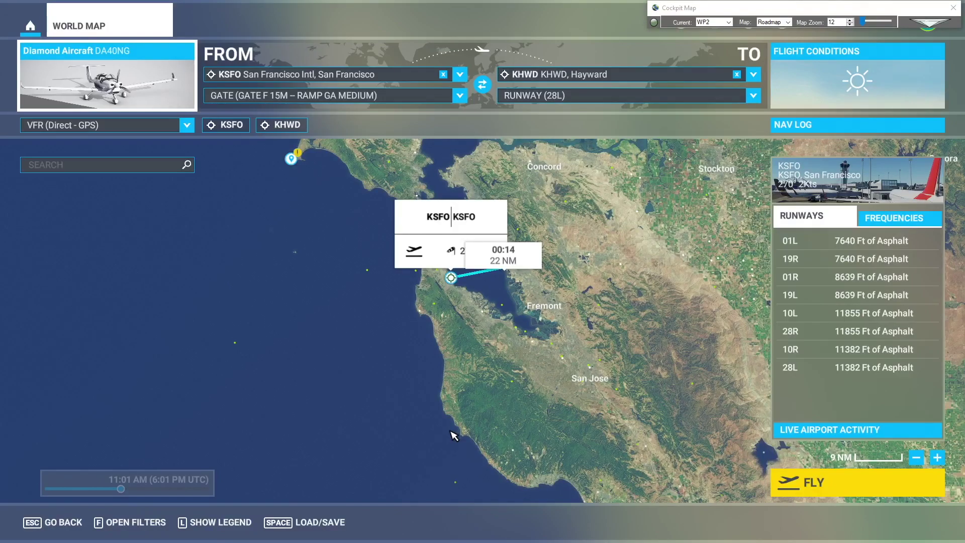
Load the saved KSFO-KWHD flight file from this PC
{"action": "left_click", "coordinate": [305, 522]}
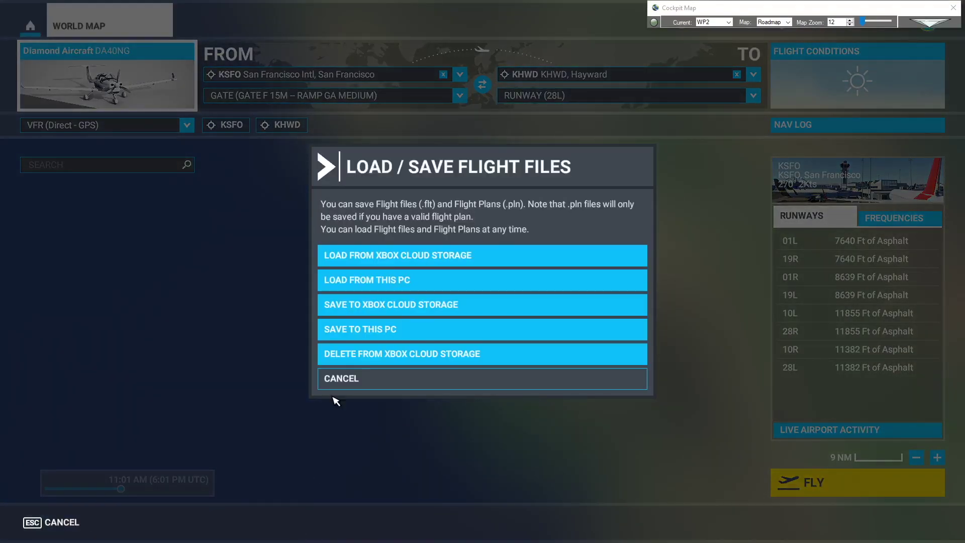
{"action": "left_click", "coordinate": [405, 280]}
{"action": "left_click", "coordinate": [179, 258]}
{"action": "right_click", "coordinate": [339, 202]}
{"action": "double_click", "coordinate": [369, 201]}
{"action": "left_click", "coordinate": [369, 193]}
{"action": "left_click", "coordinate": [593, 467]}
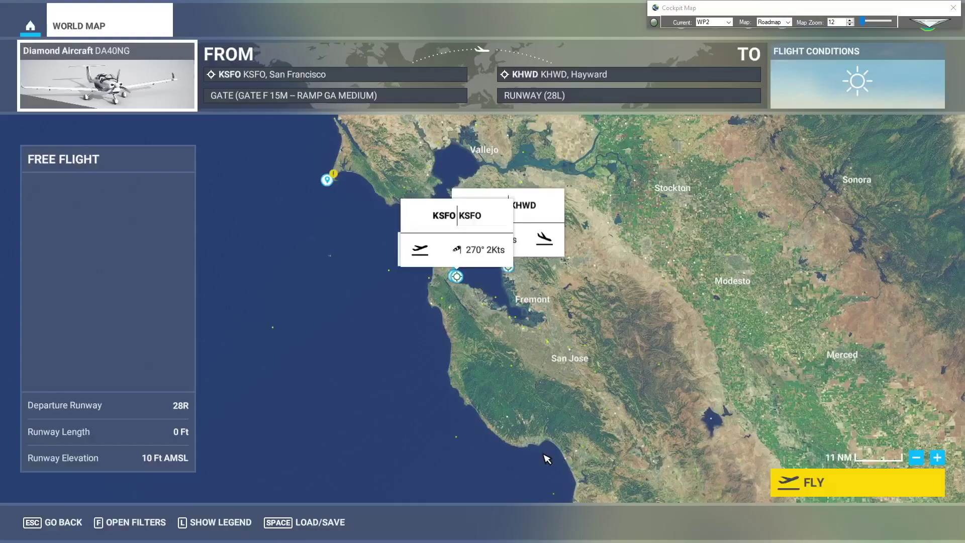
Pan and zoom the world map to show the KSFO–Golden Gate Bridge–Alcatraz–KHWD route
{"action": "left_click_drag", "start_coordinate": [566, 319], "coordinate": [587, 366]}
{"action": "scroll", "coordinate": [592, 360], "scroll_direction": "up", "scroll_amount": 5}
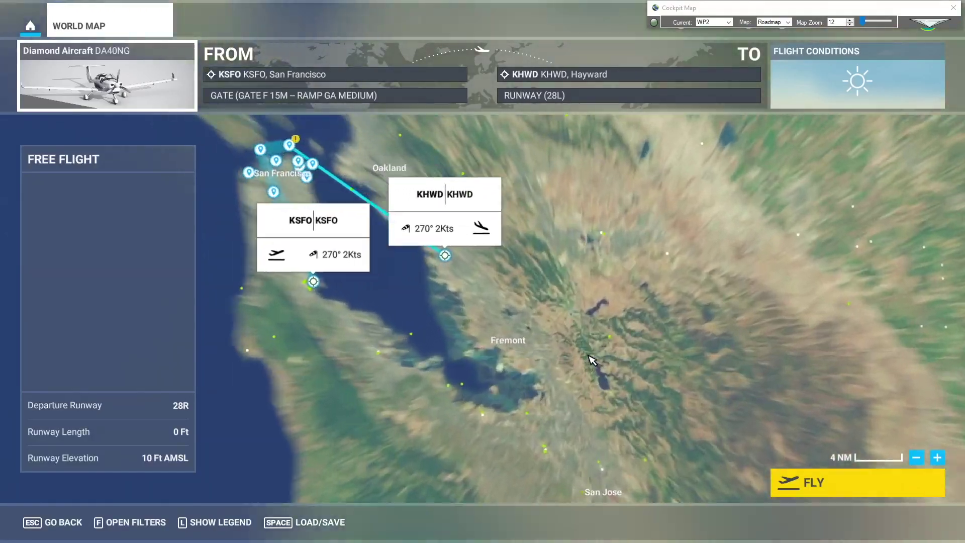
{"action": "scroll", "coordinate": [417, 299], "scroll_direction": "down", "scroll_amount": 1}
{"action": "left_click_drag", "start_coordinate": [365, 261], "coordinate": [402, 266]}
{"action": "left_click_drag", "start_coordinate": [396, 201], "coordinate": [468, 279]}
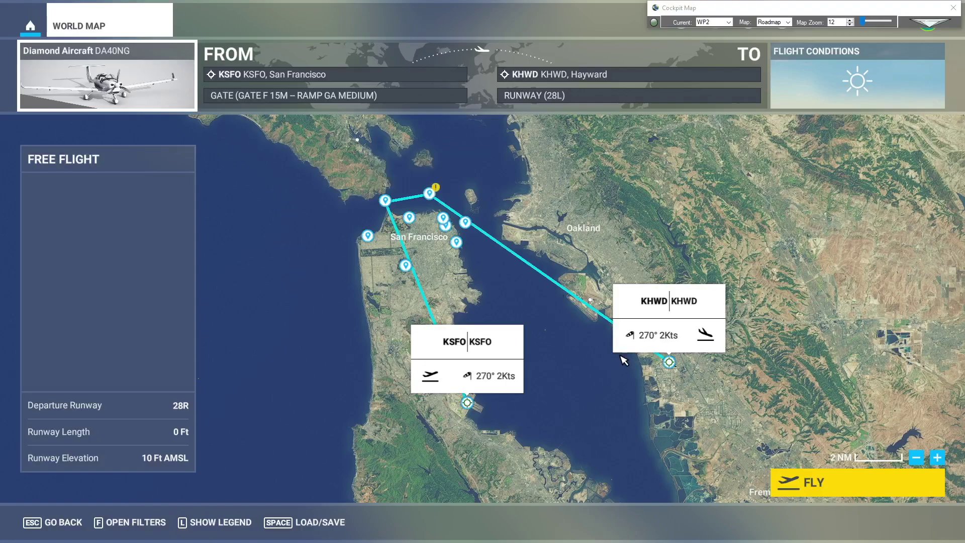
Launch the flight on the KSFO runway with the KSFO–WP1–WP2–KHWD plan loaded
{"action": "left_click", "coordinate": [841, 500]}
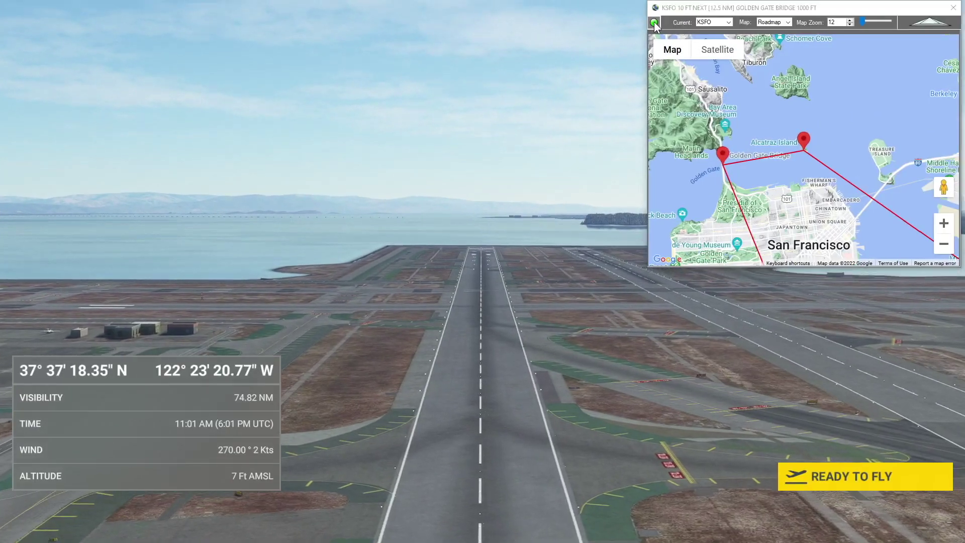